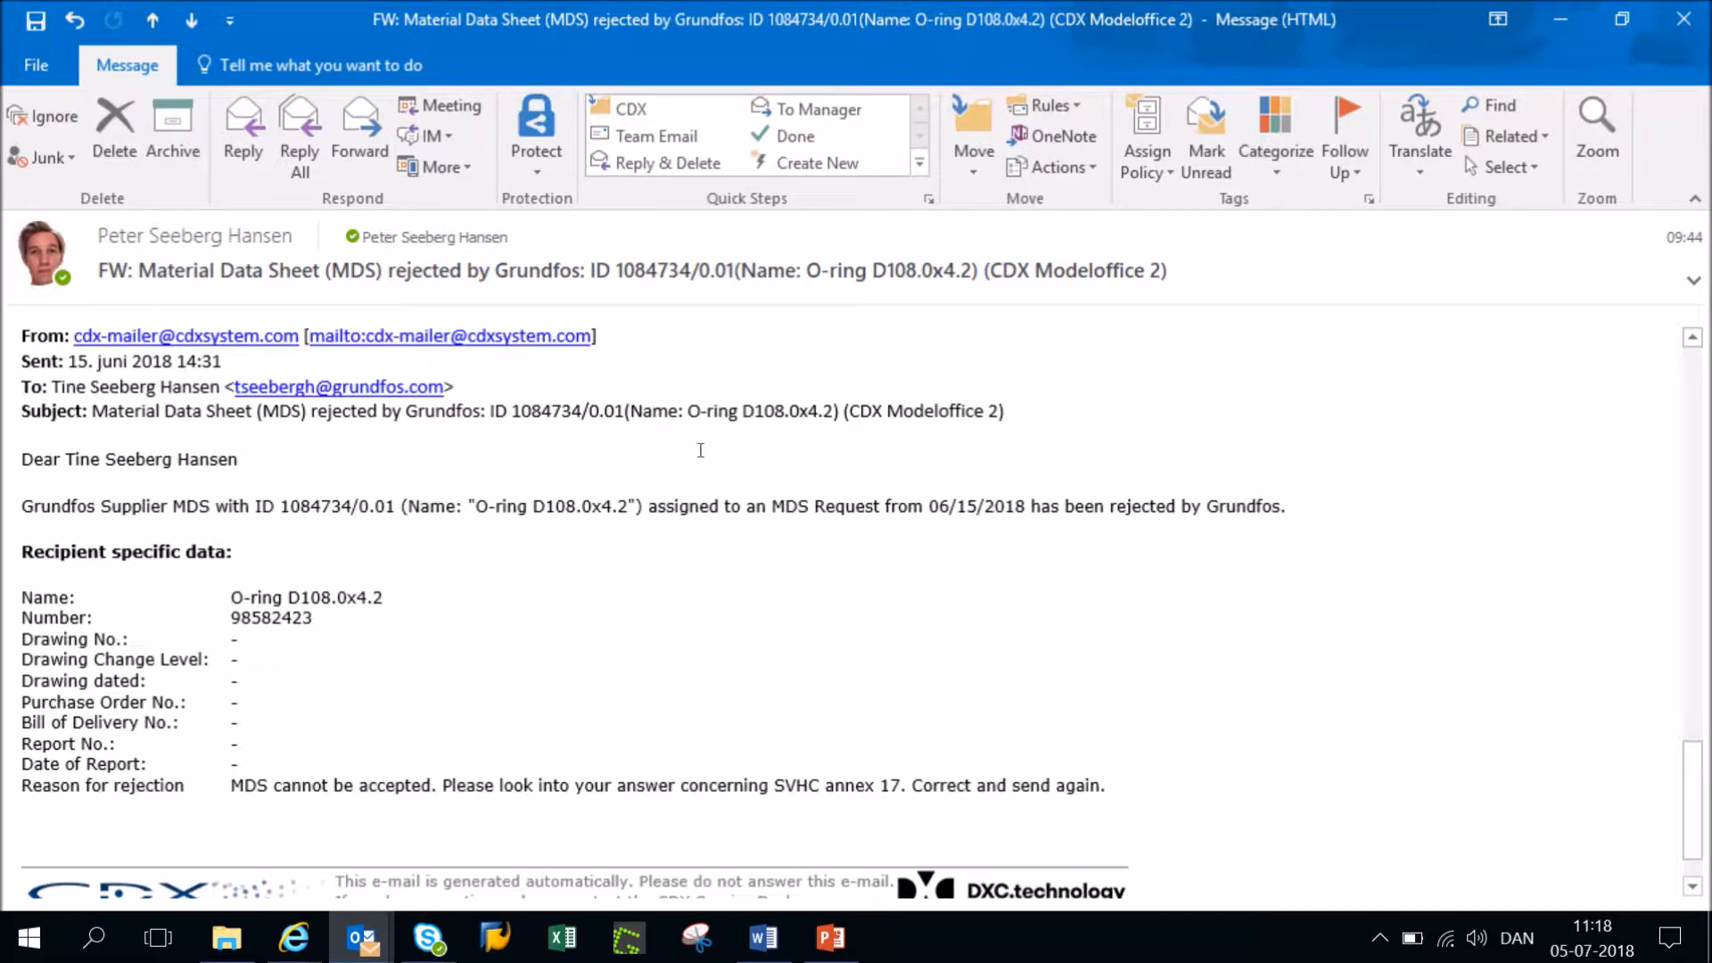
# - Highlight the MDS rejection statement and the part's Name and Number details in the message
pyautogui.moveTo(1032, 506); pyautogui.dragTo(1309, 498)
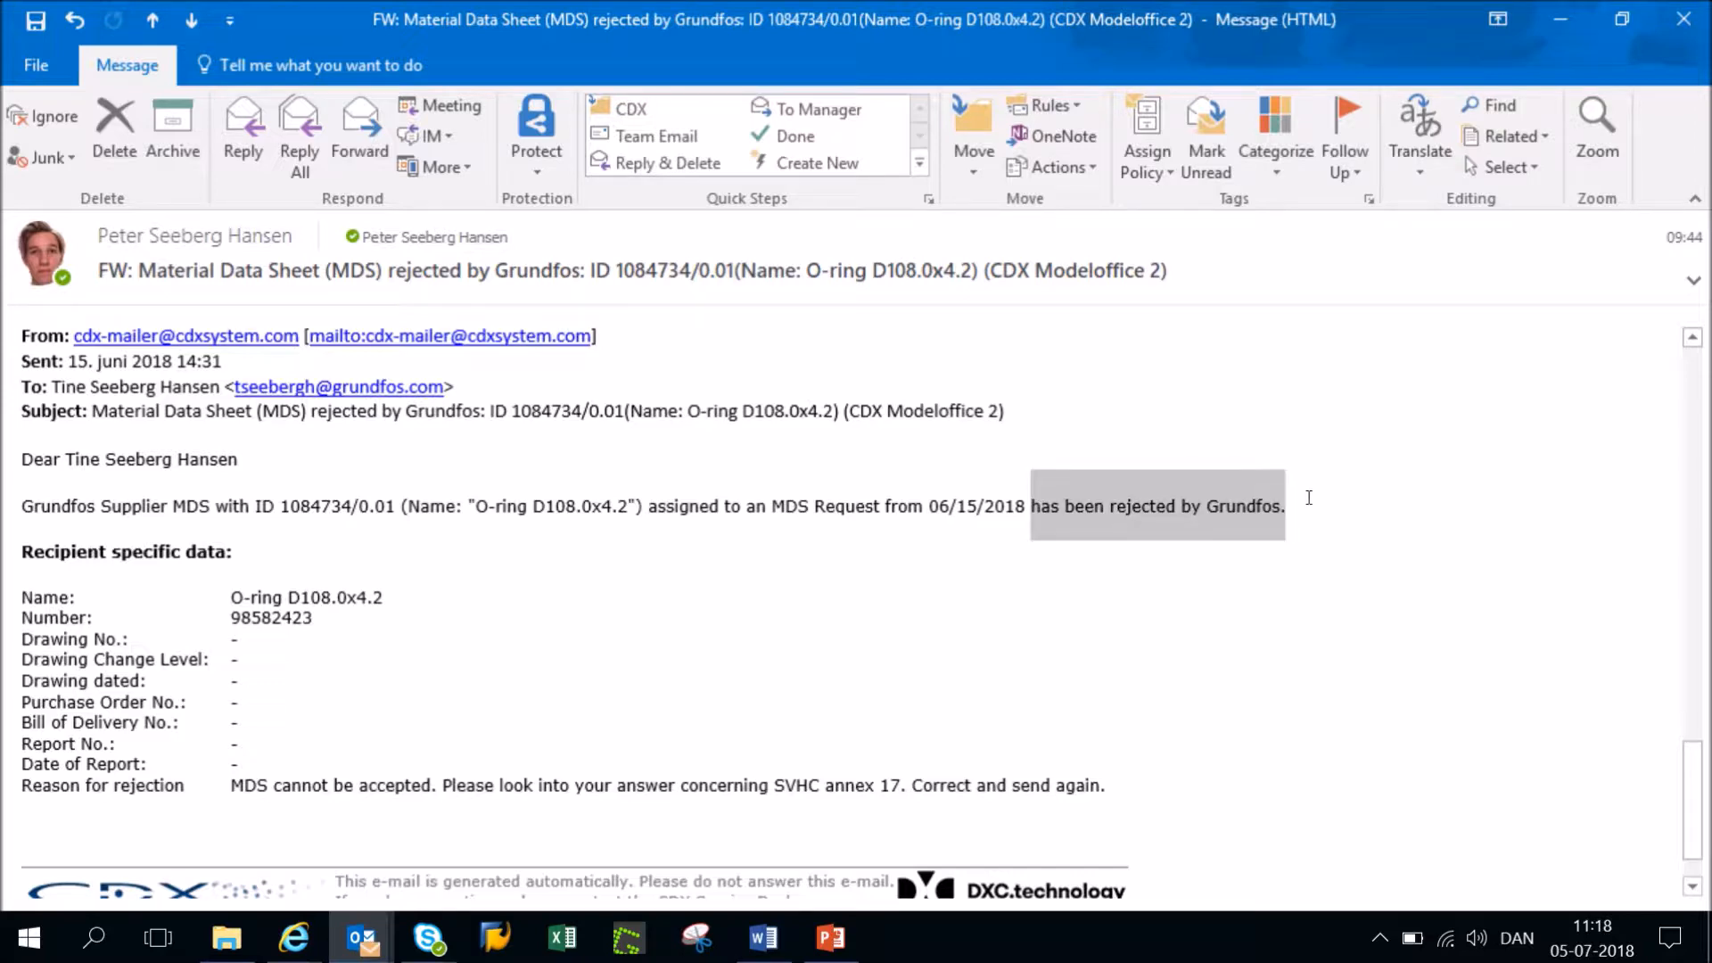
pyautogui.click(1309, 498)
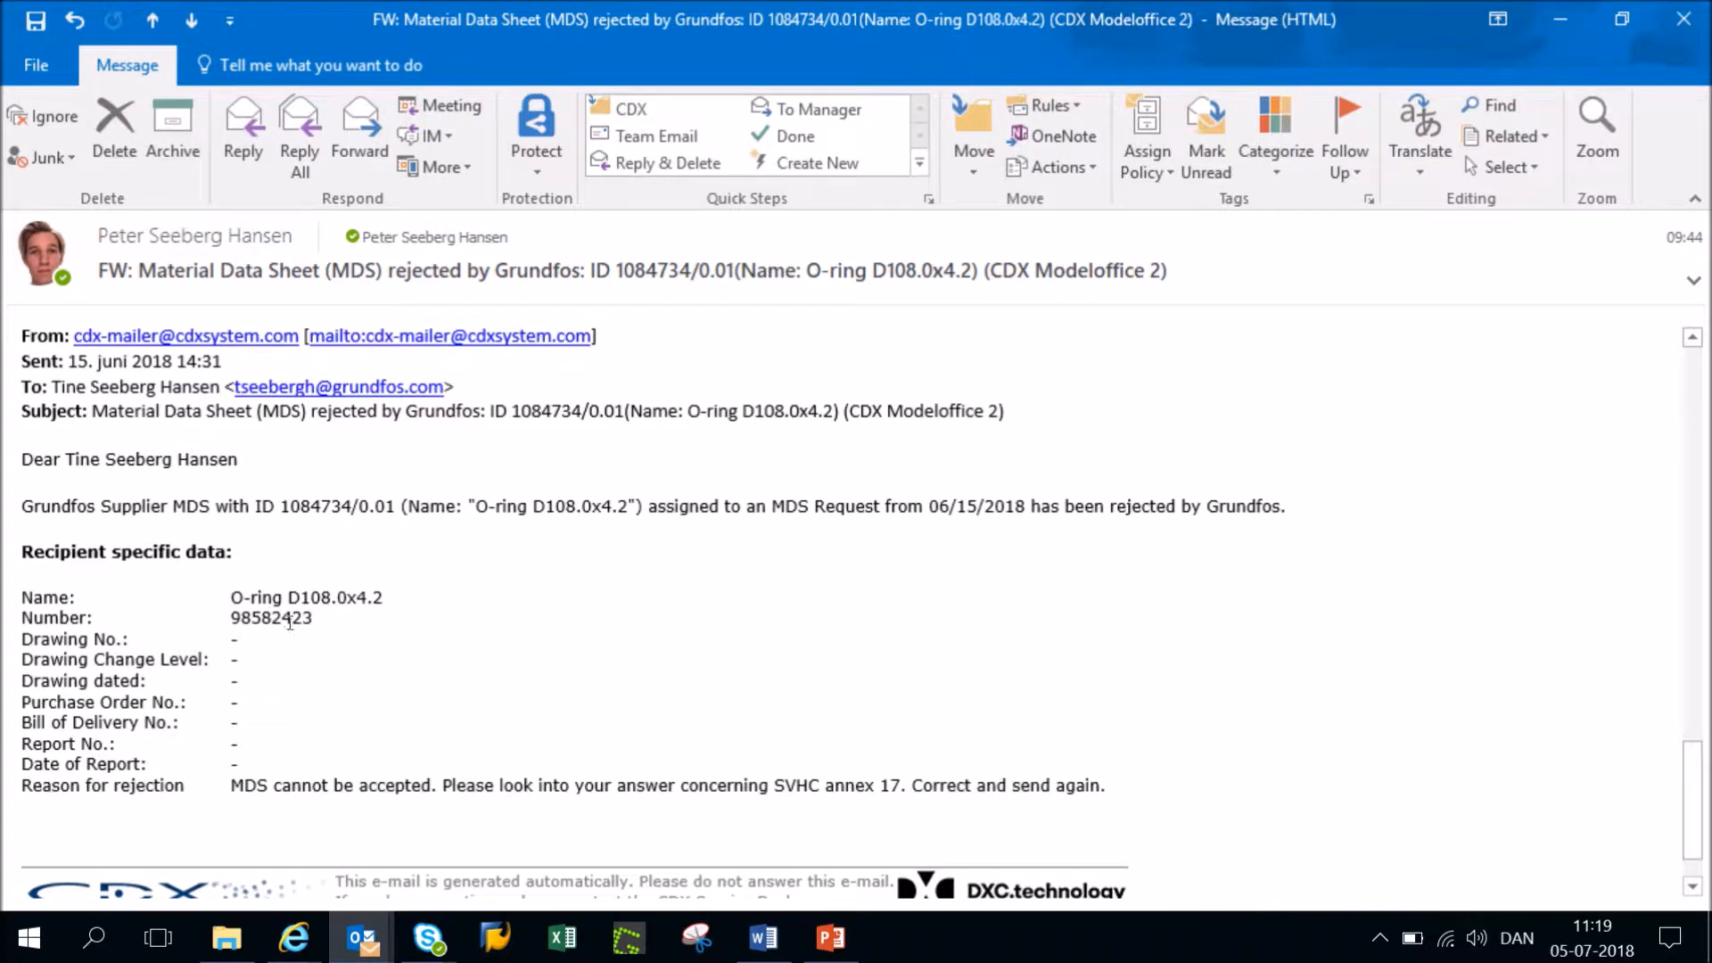
pyautogui.moveTo(339, 623); pyautogui.dragTo(226, 611)
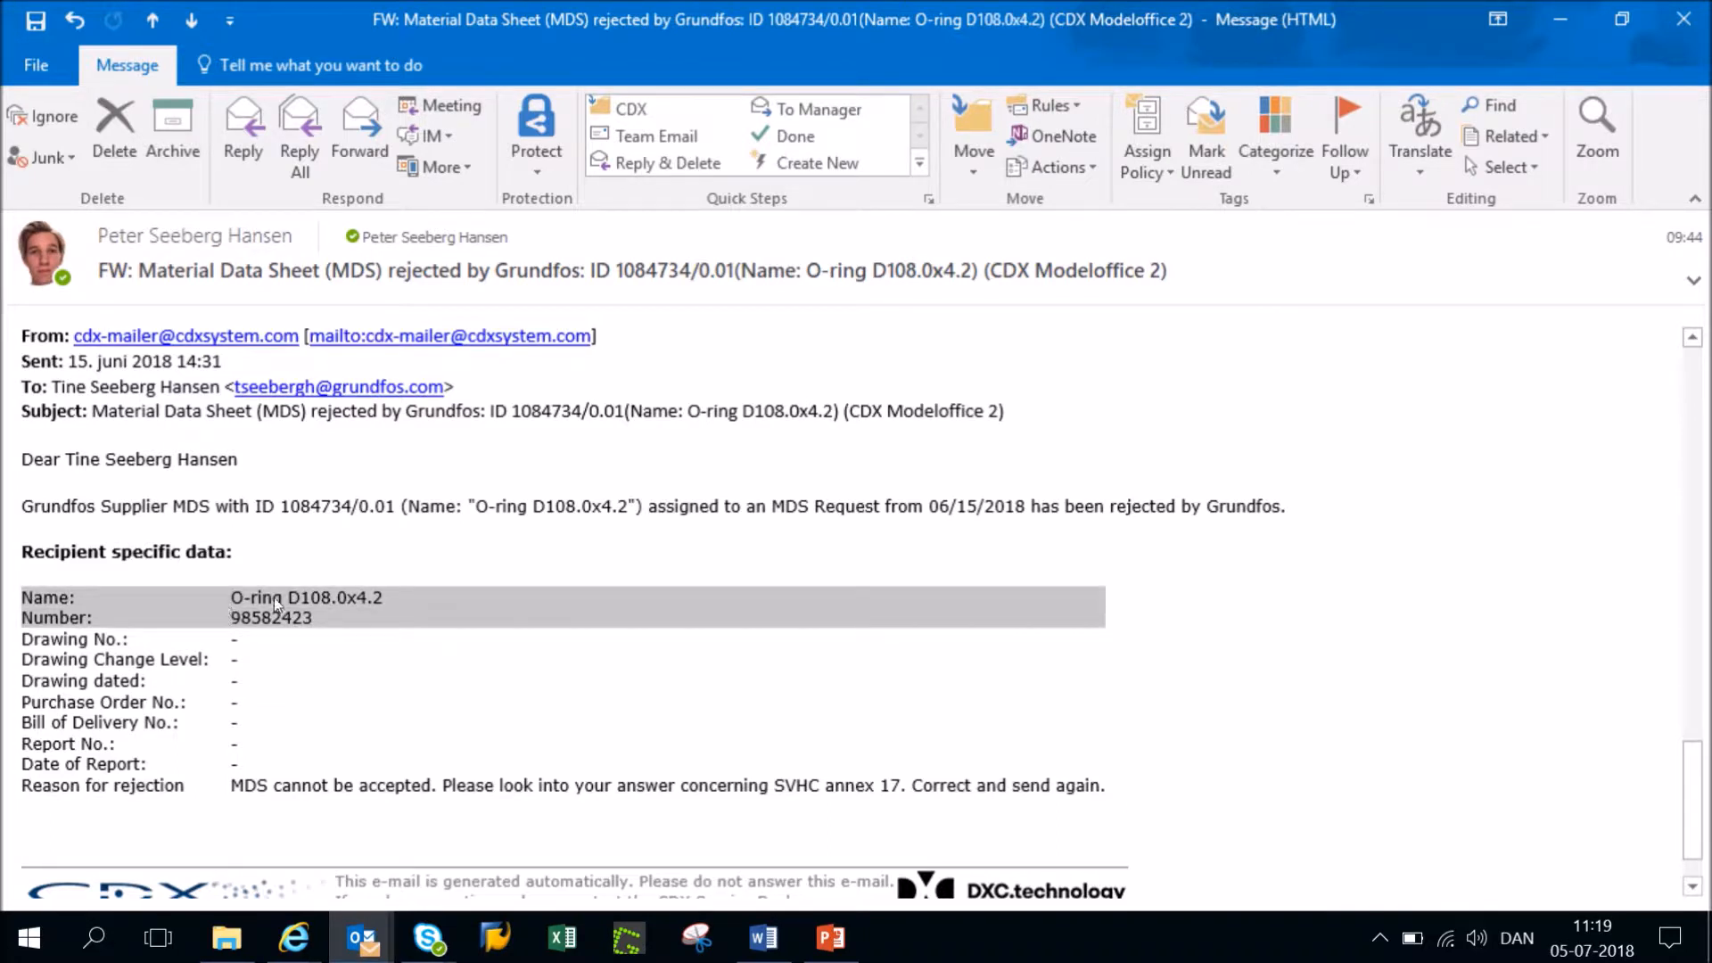
pyautogui.click(359, 557)
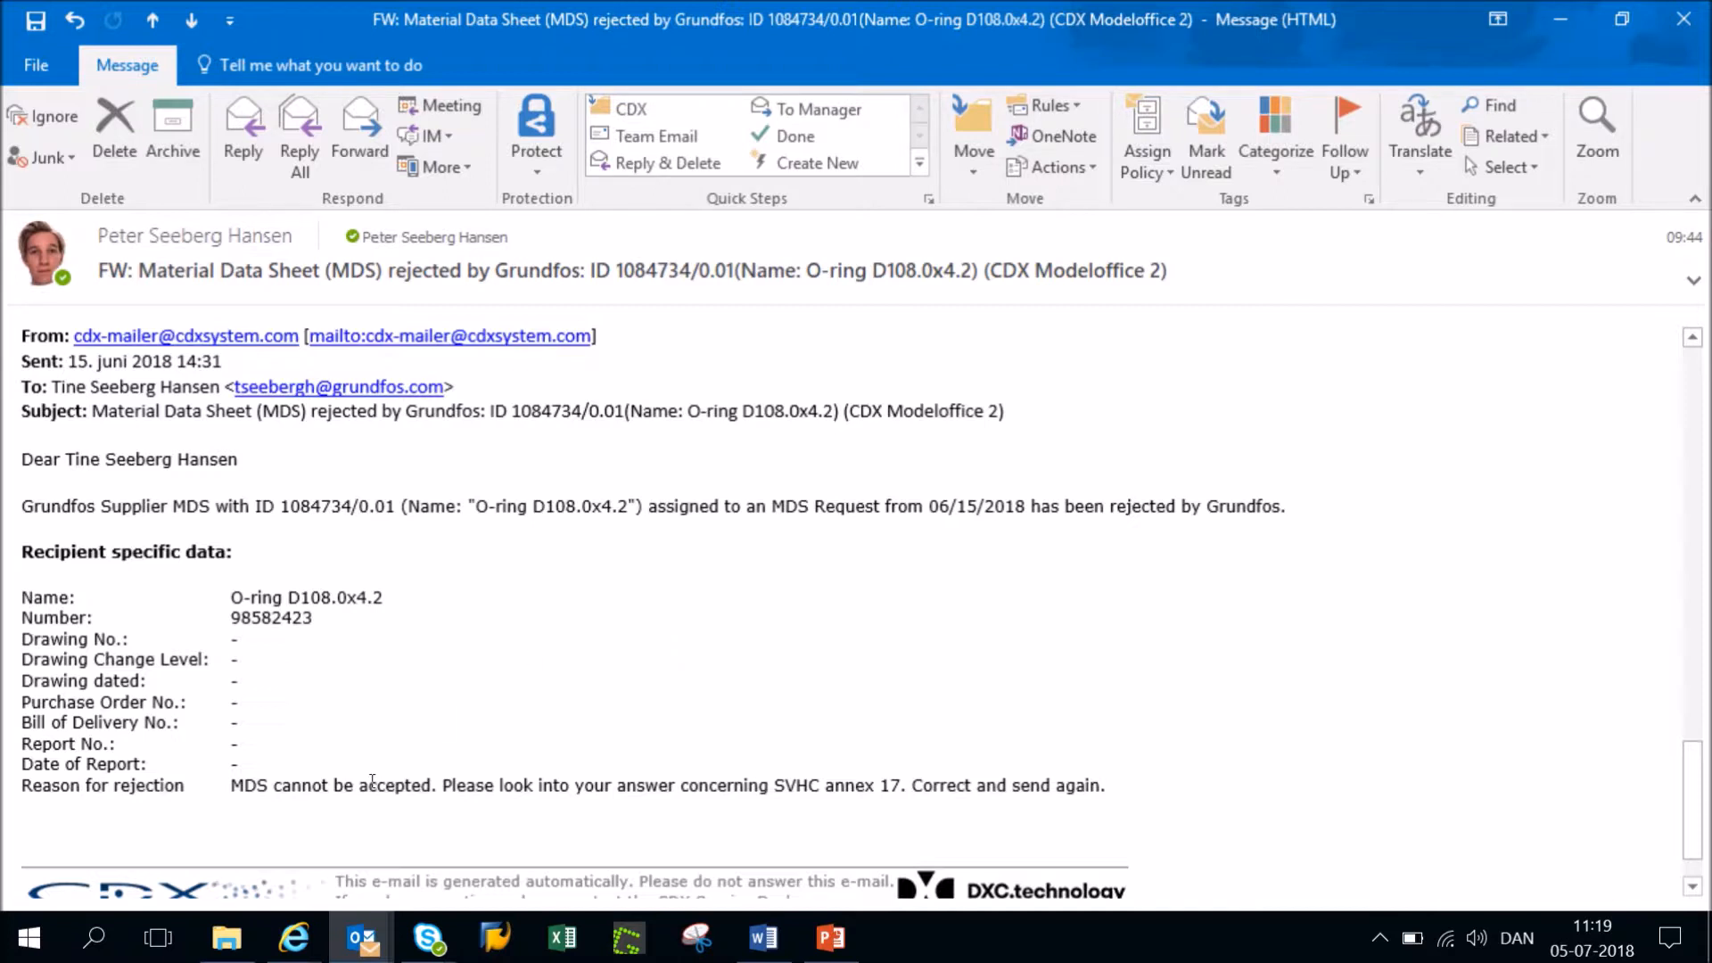
pyautogui.moveTo(293, 939)
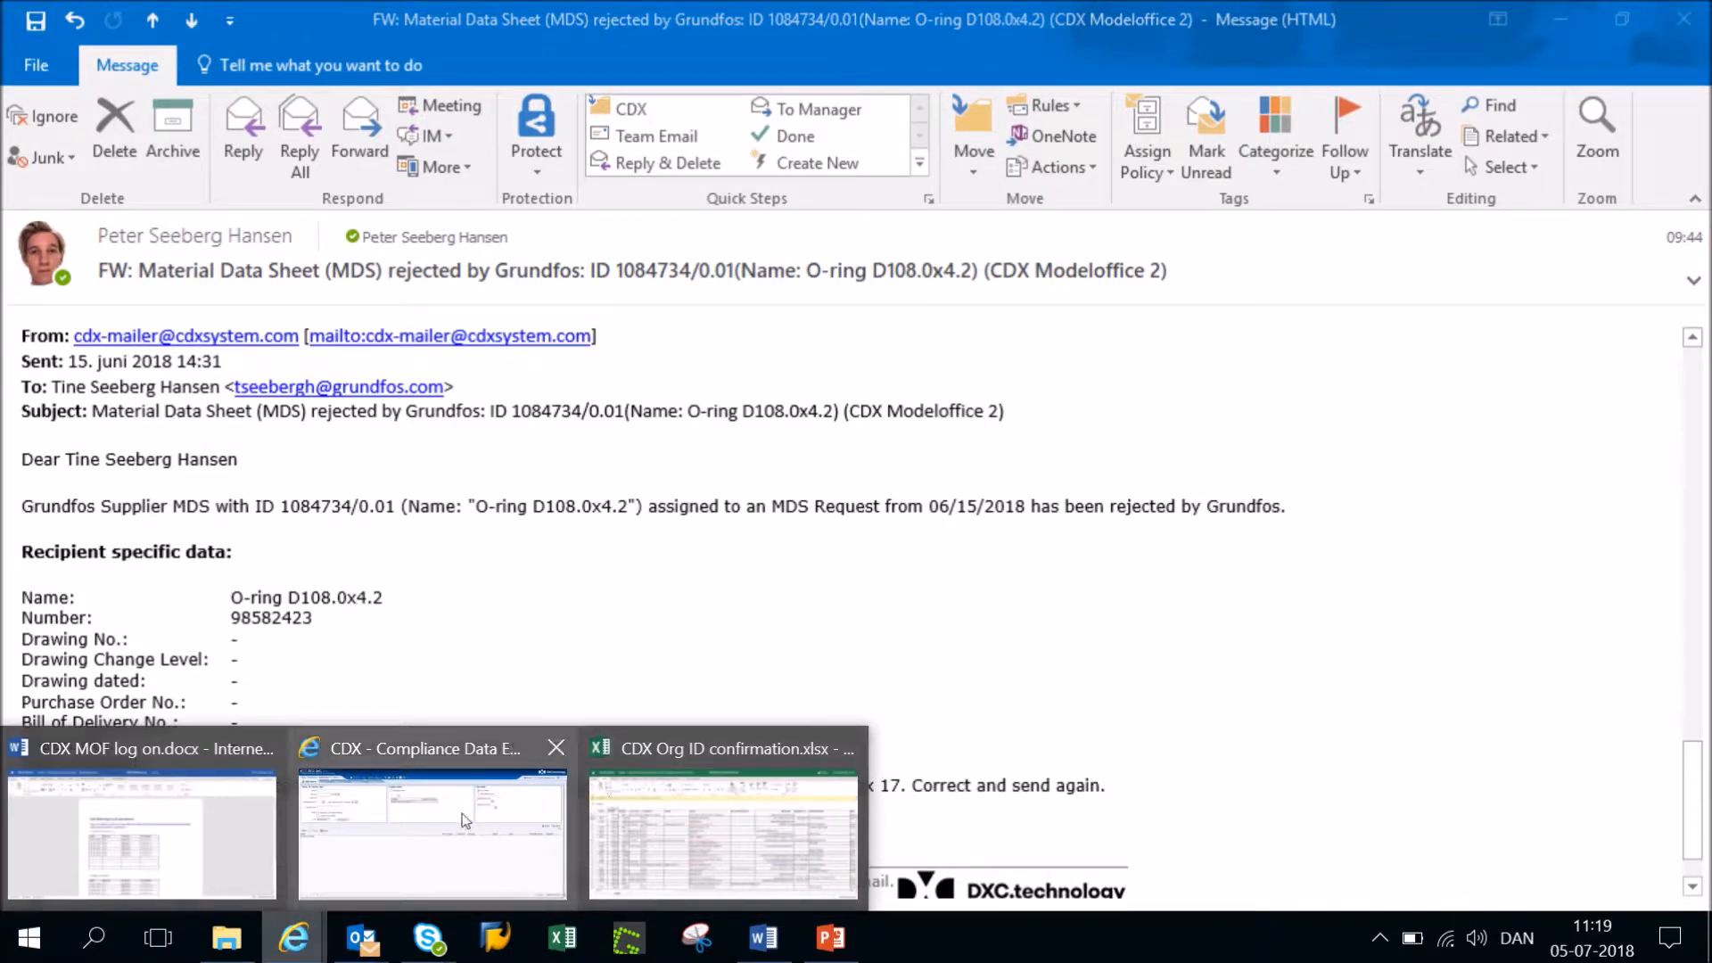
# - Bring the CDX site forward and switch from CMD Search to the MDS View
pyautogui.click(462, 813)
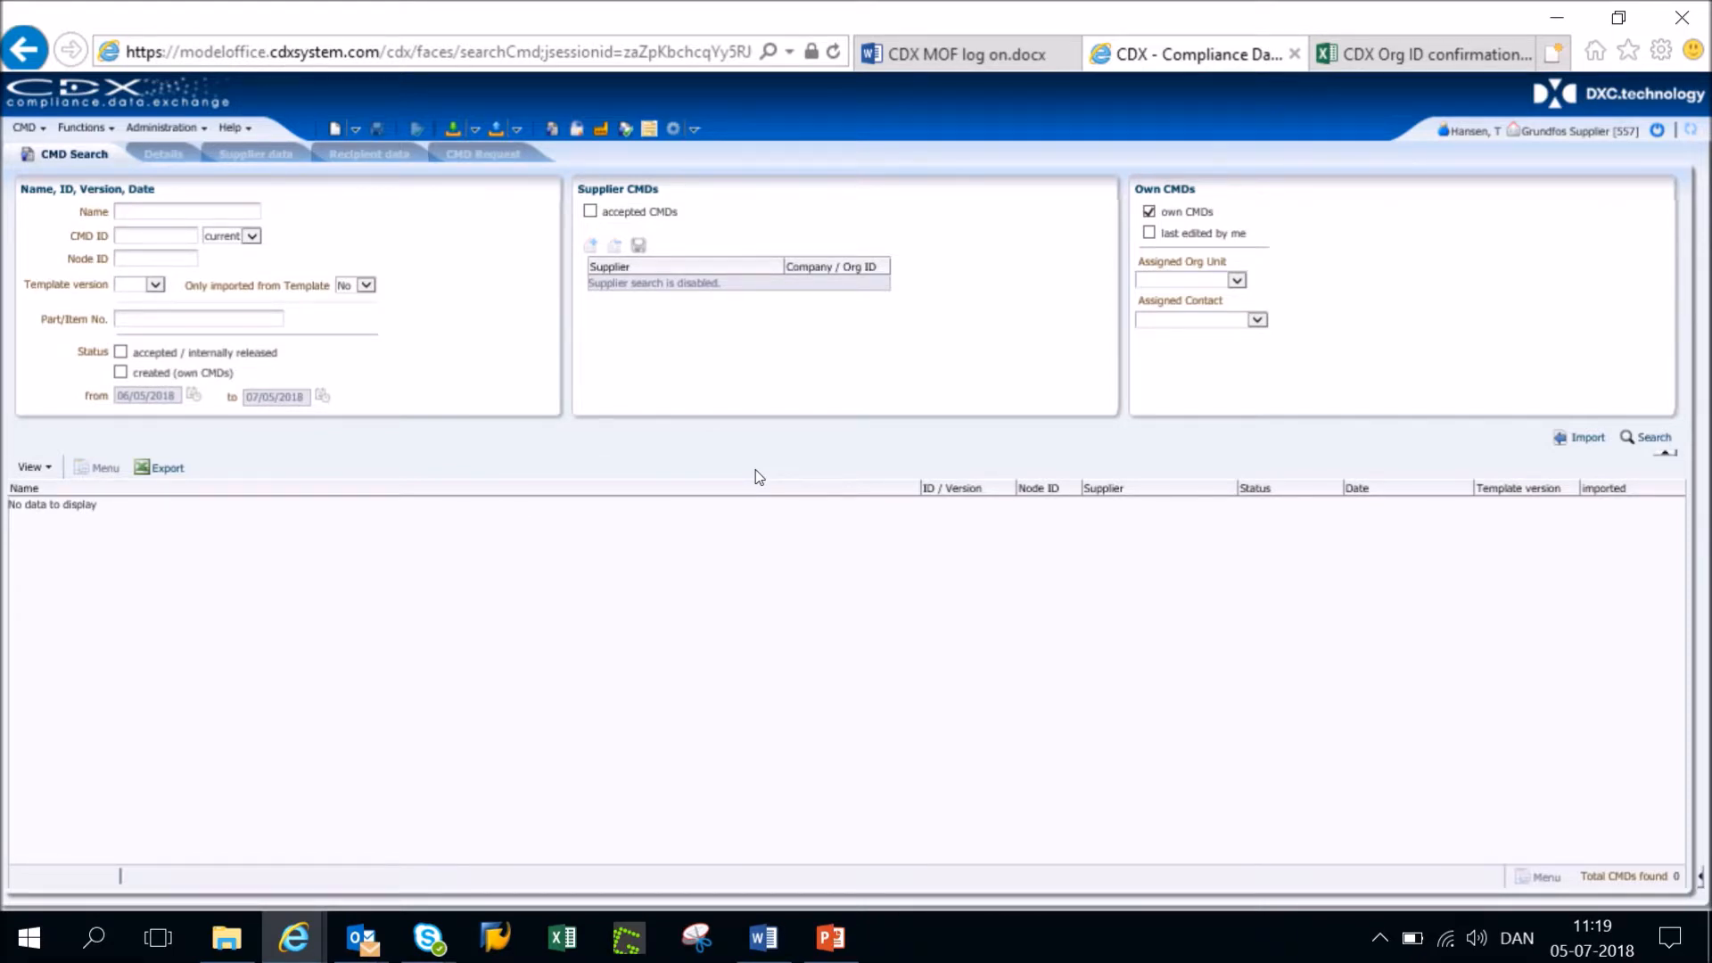
pyautogui.click(695, 130)
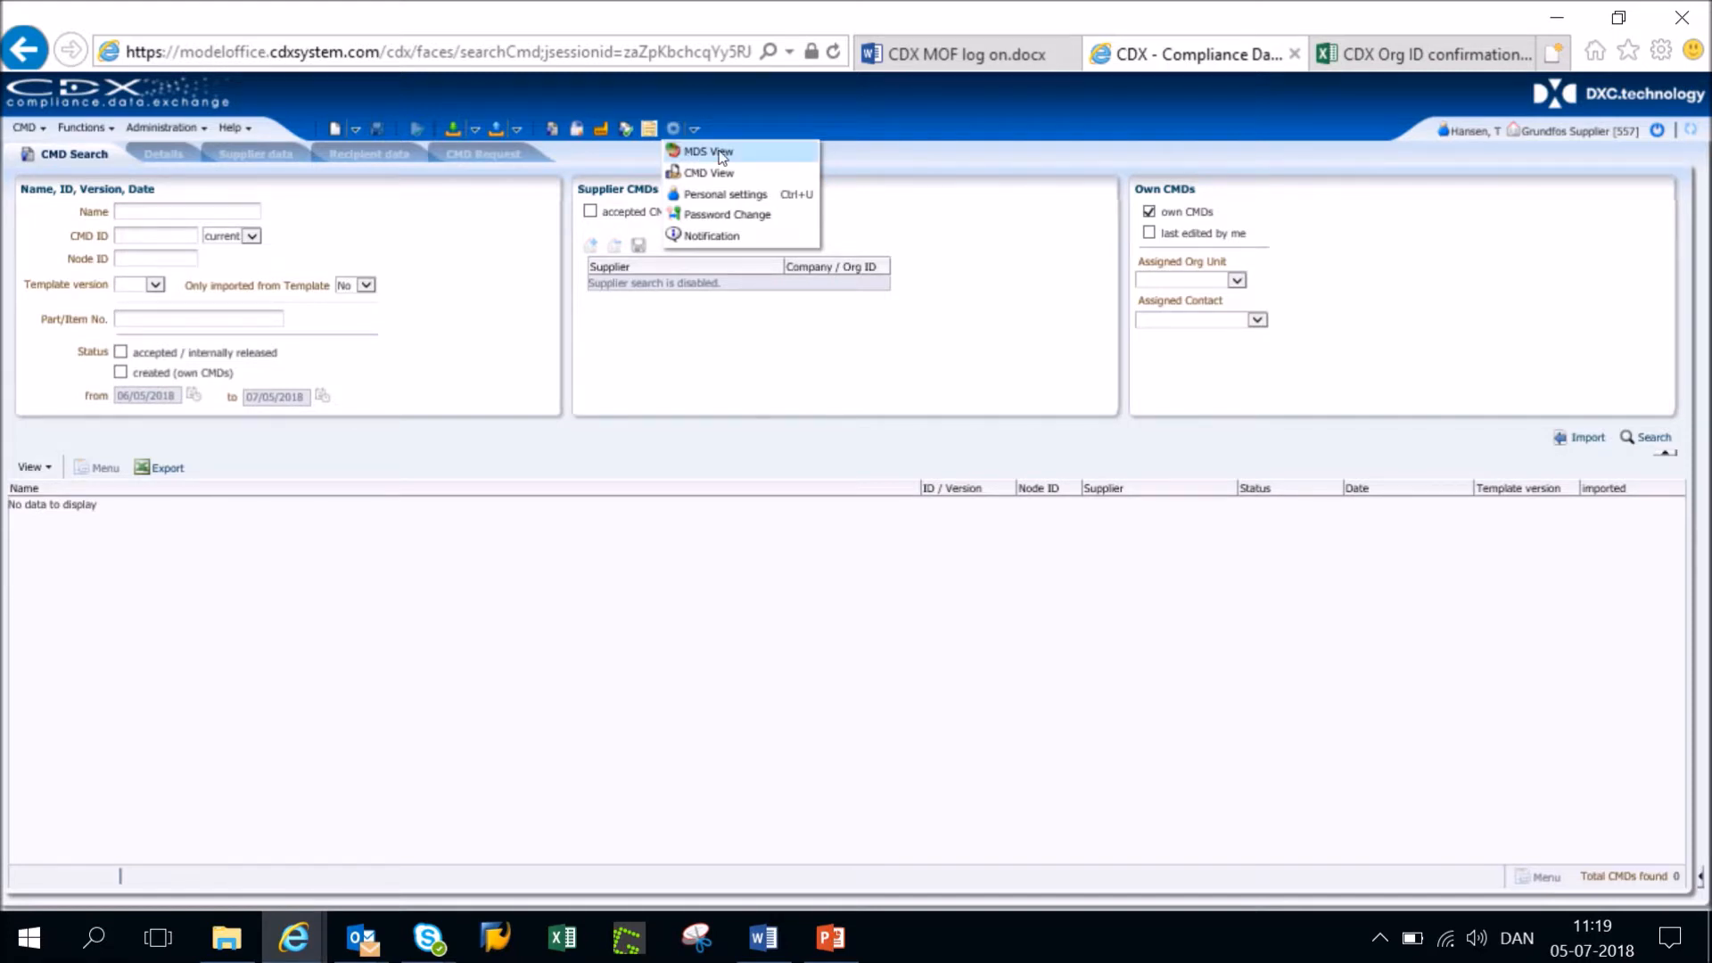
pyautogui.click(720, 158)
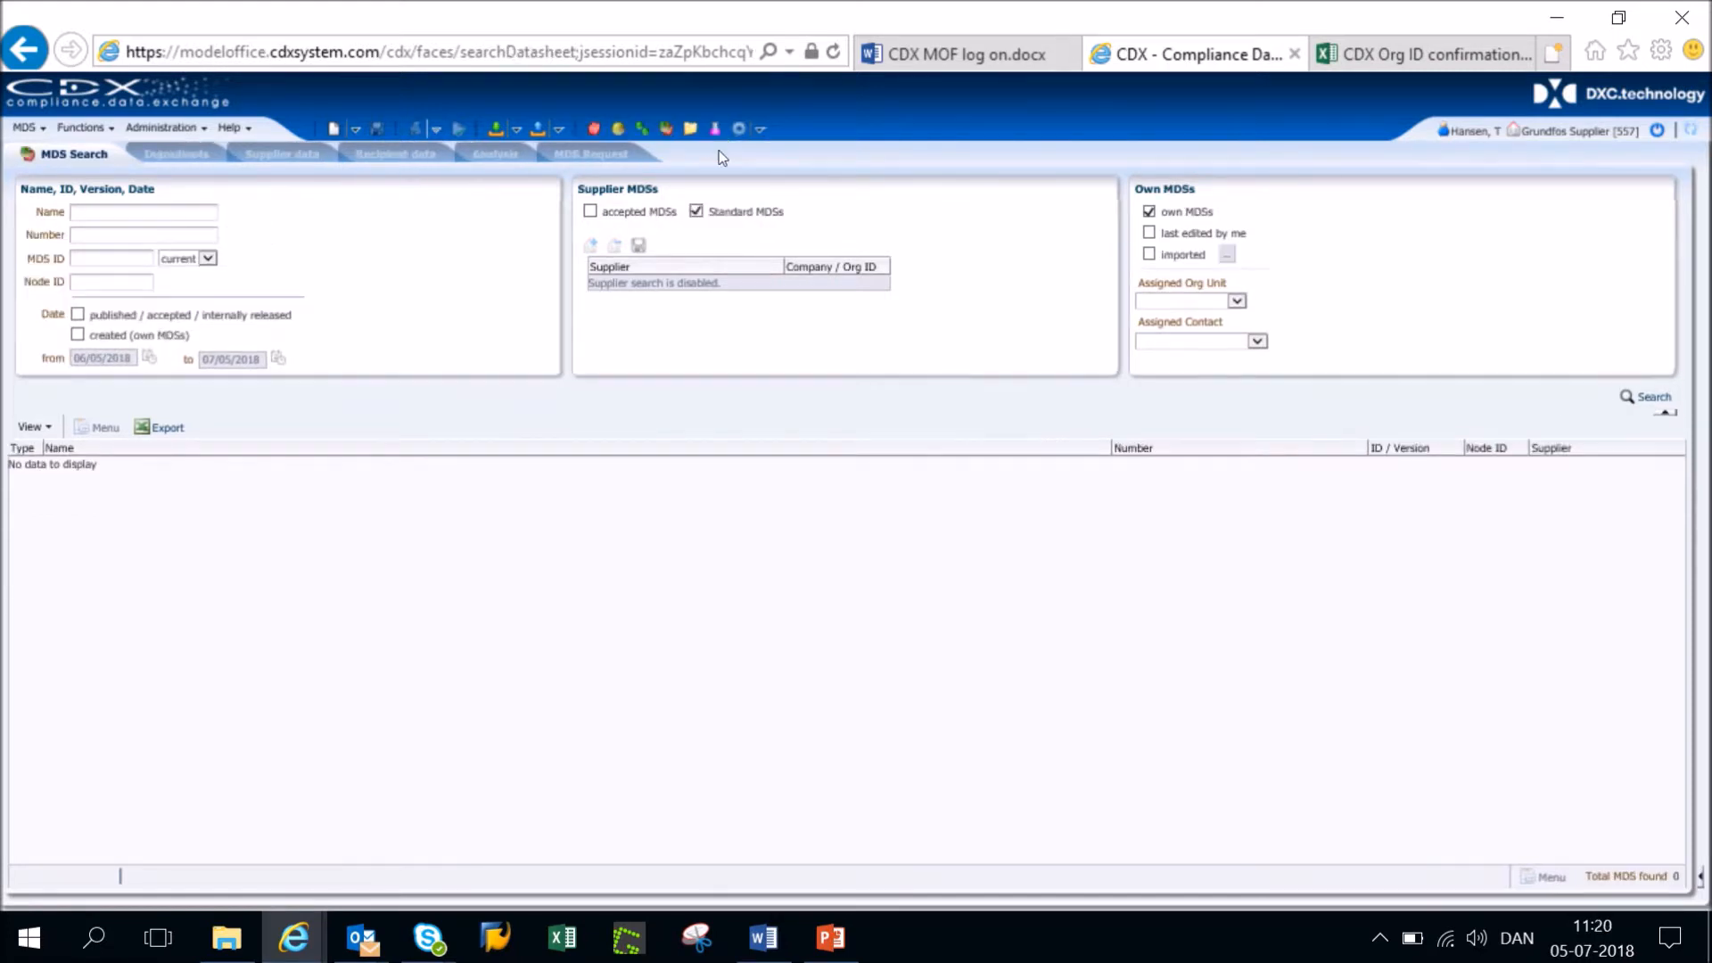
# - List received MDS requests and open request 7928 for O-ring D108.0x4.2
pyautogui.click(514, 131)
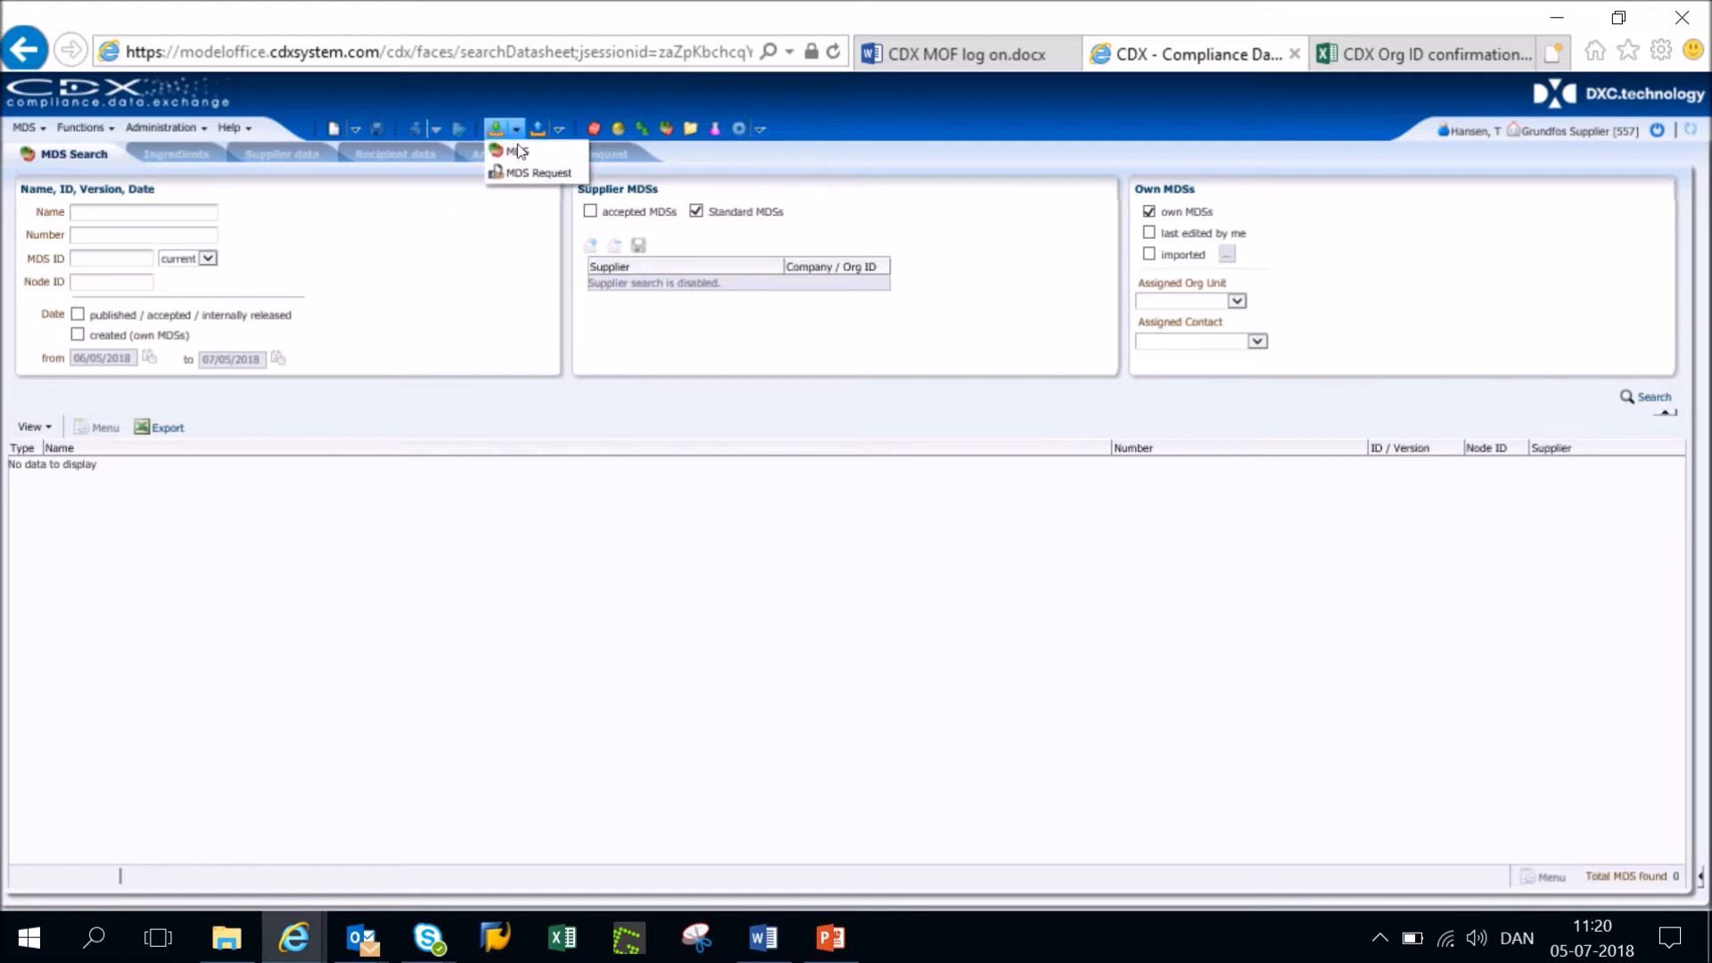
pyautogui.click(521, 175)
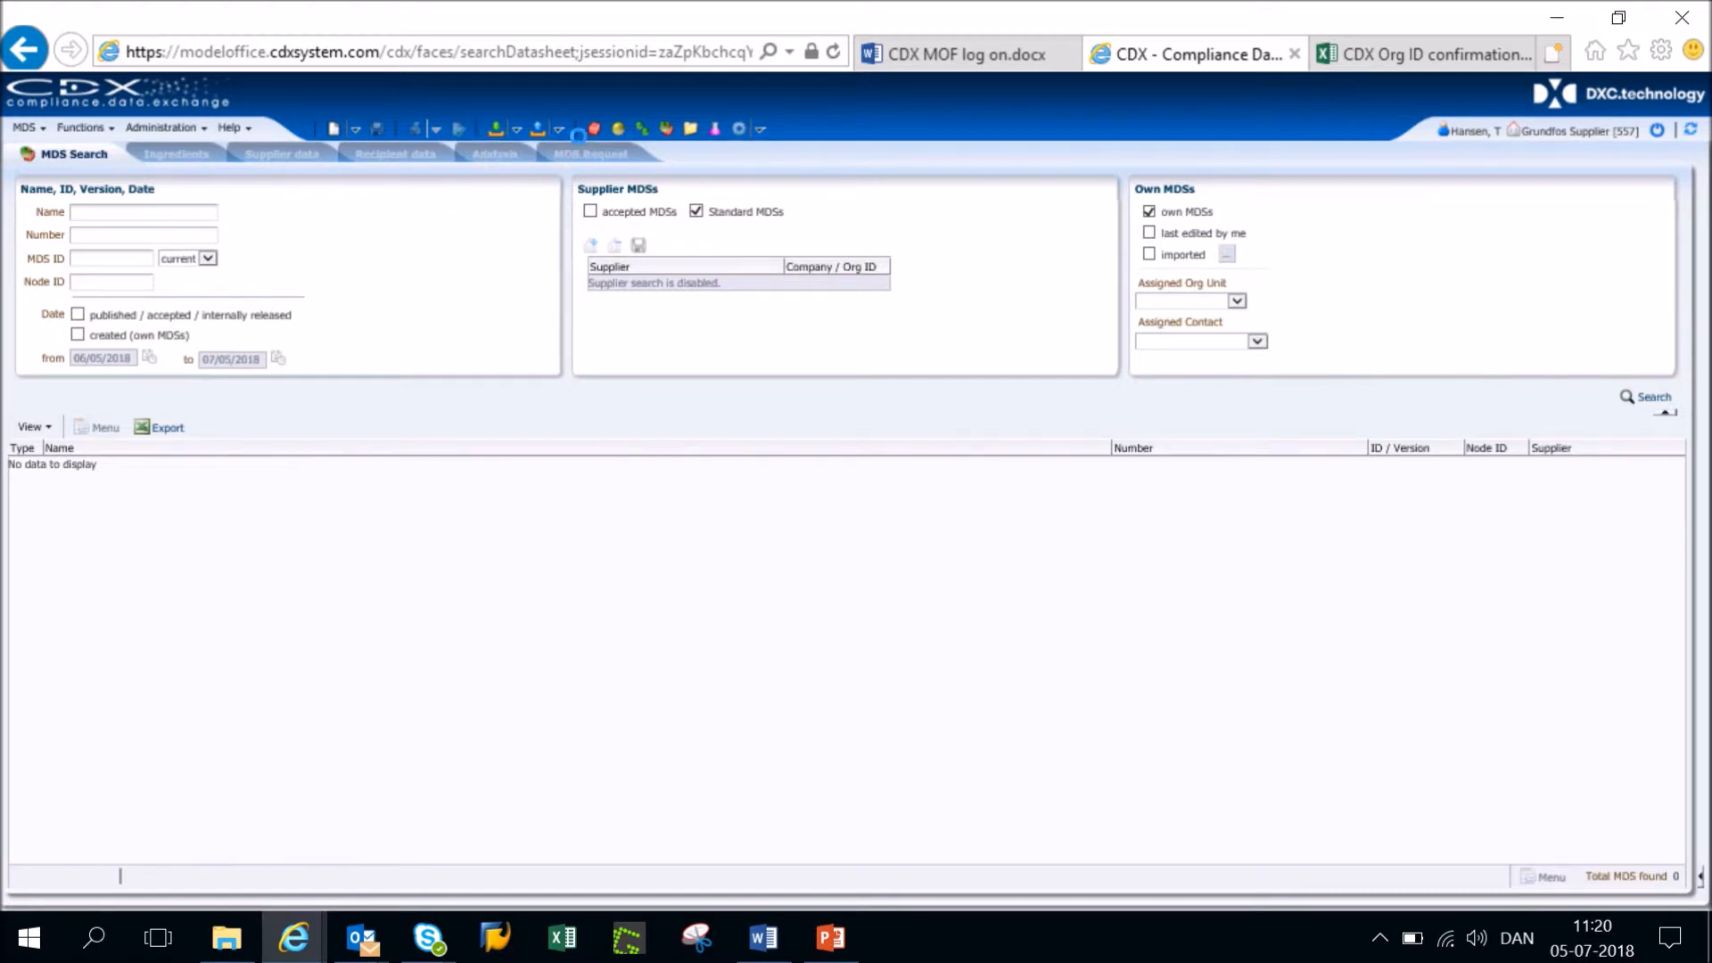
pyautogui.click(1640, 402)
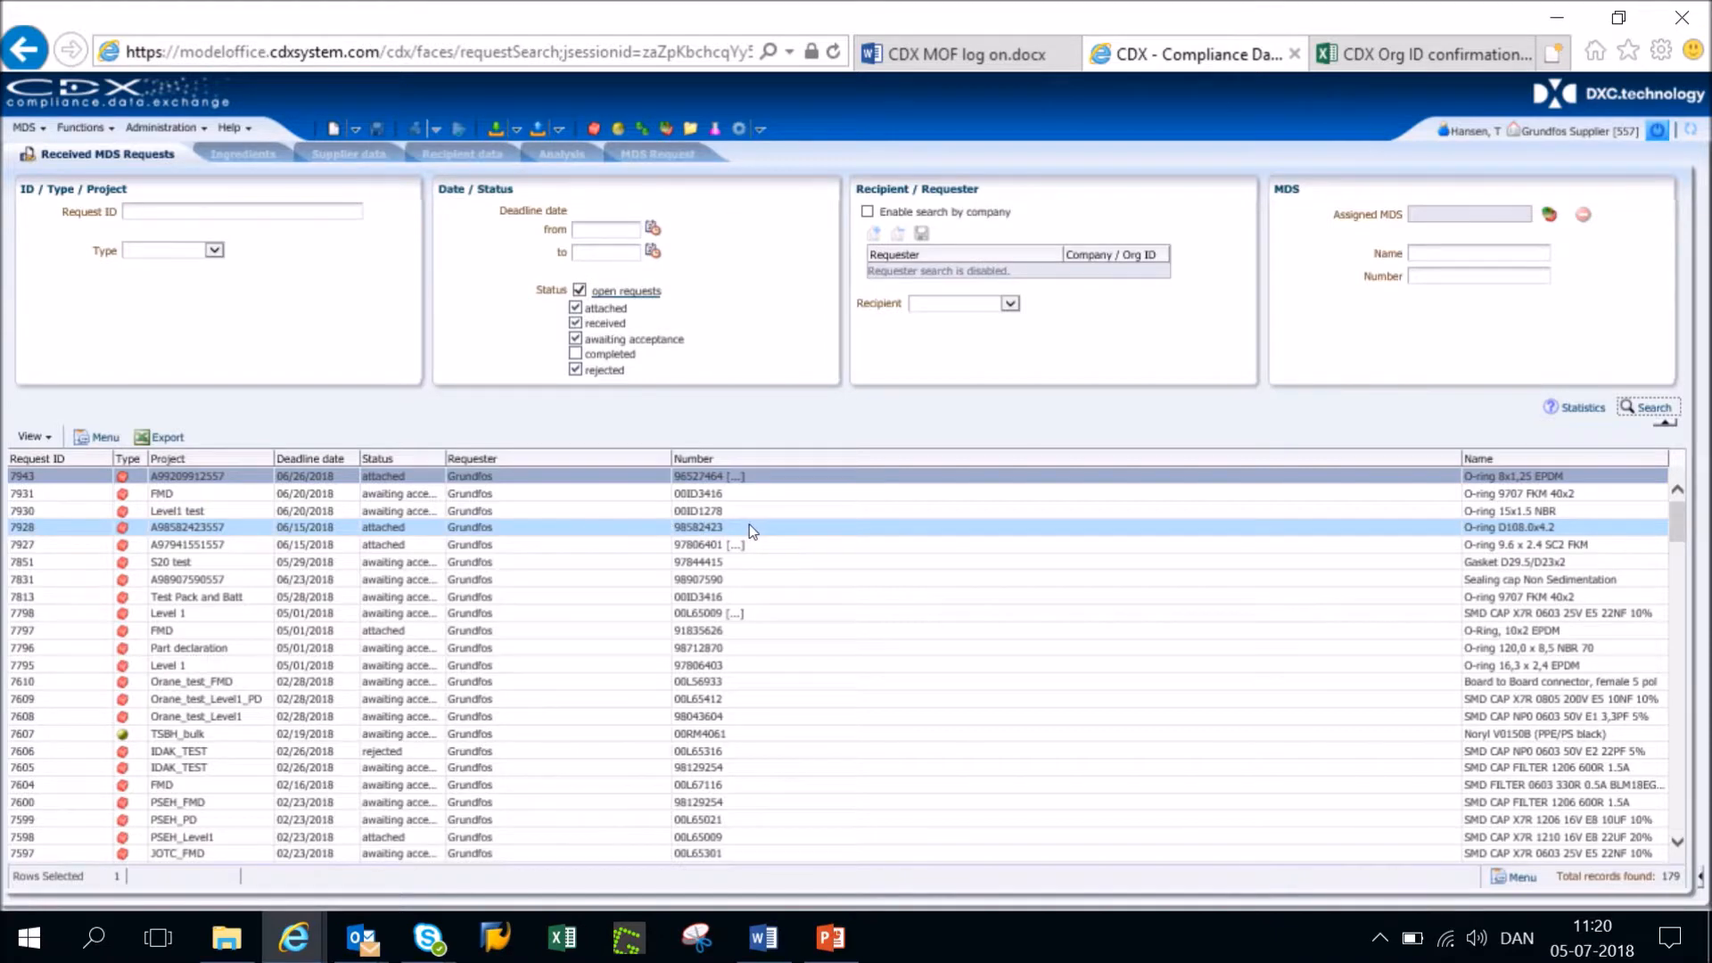
pyautogui.click(591, 528)
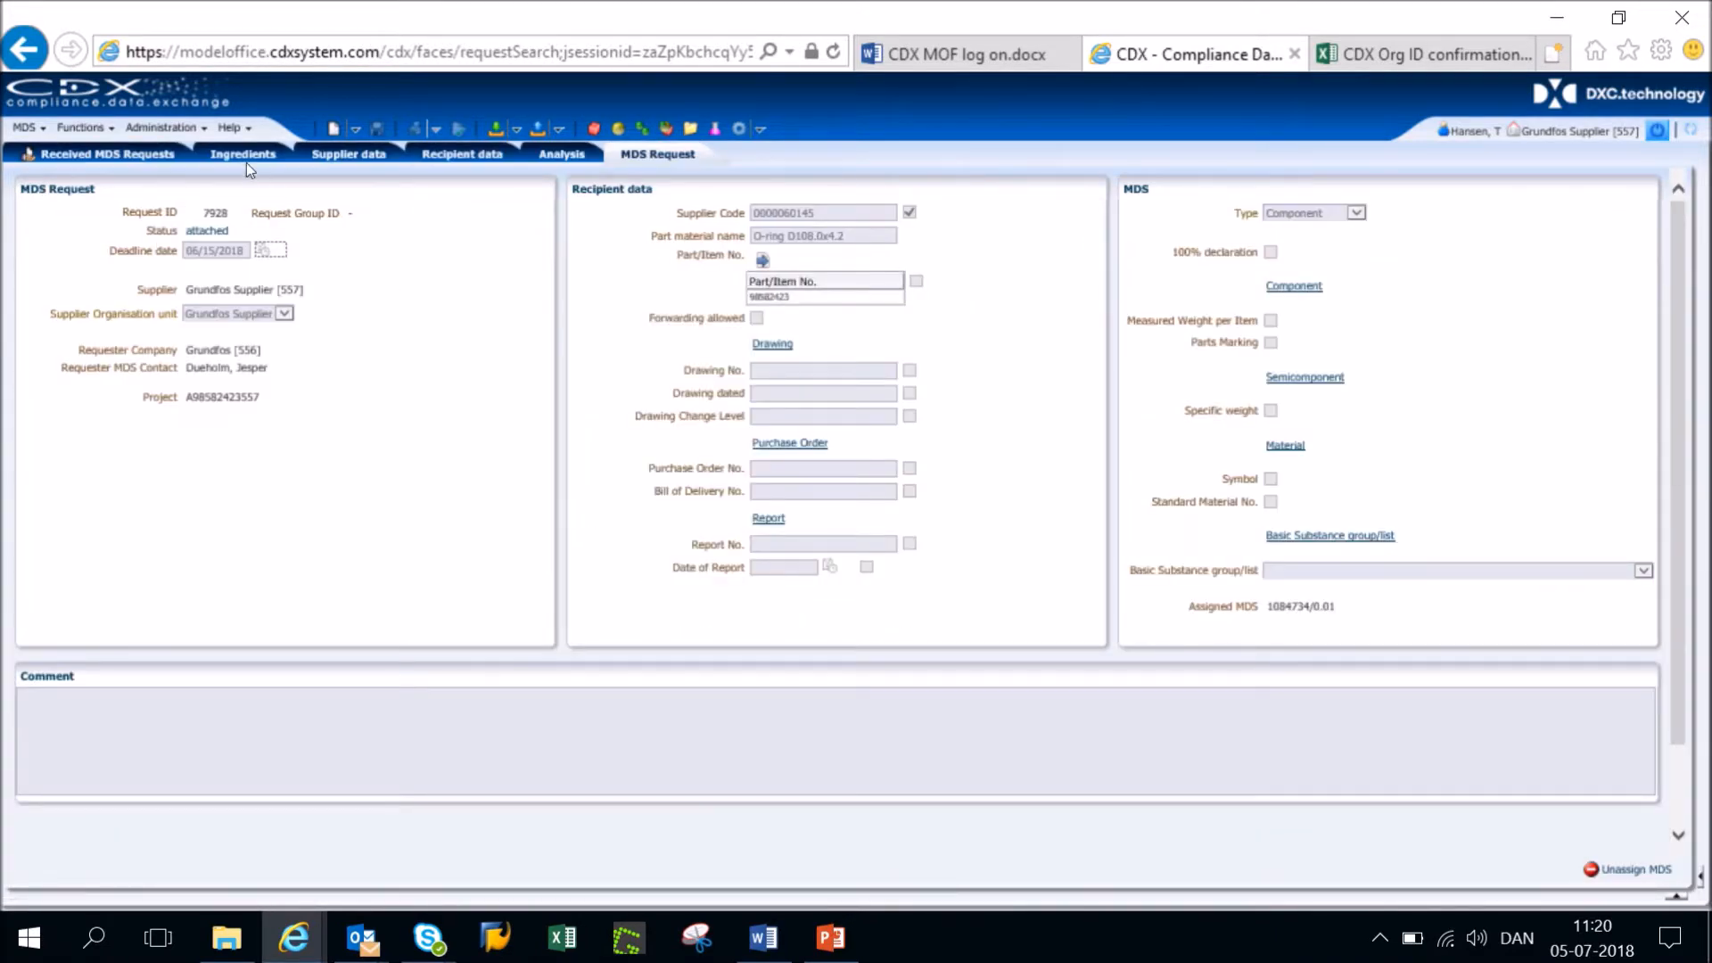
# - Show the O-ring's Ingredients details with its regulation confirmation table
pyautogui.click(247, 162)
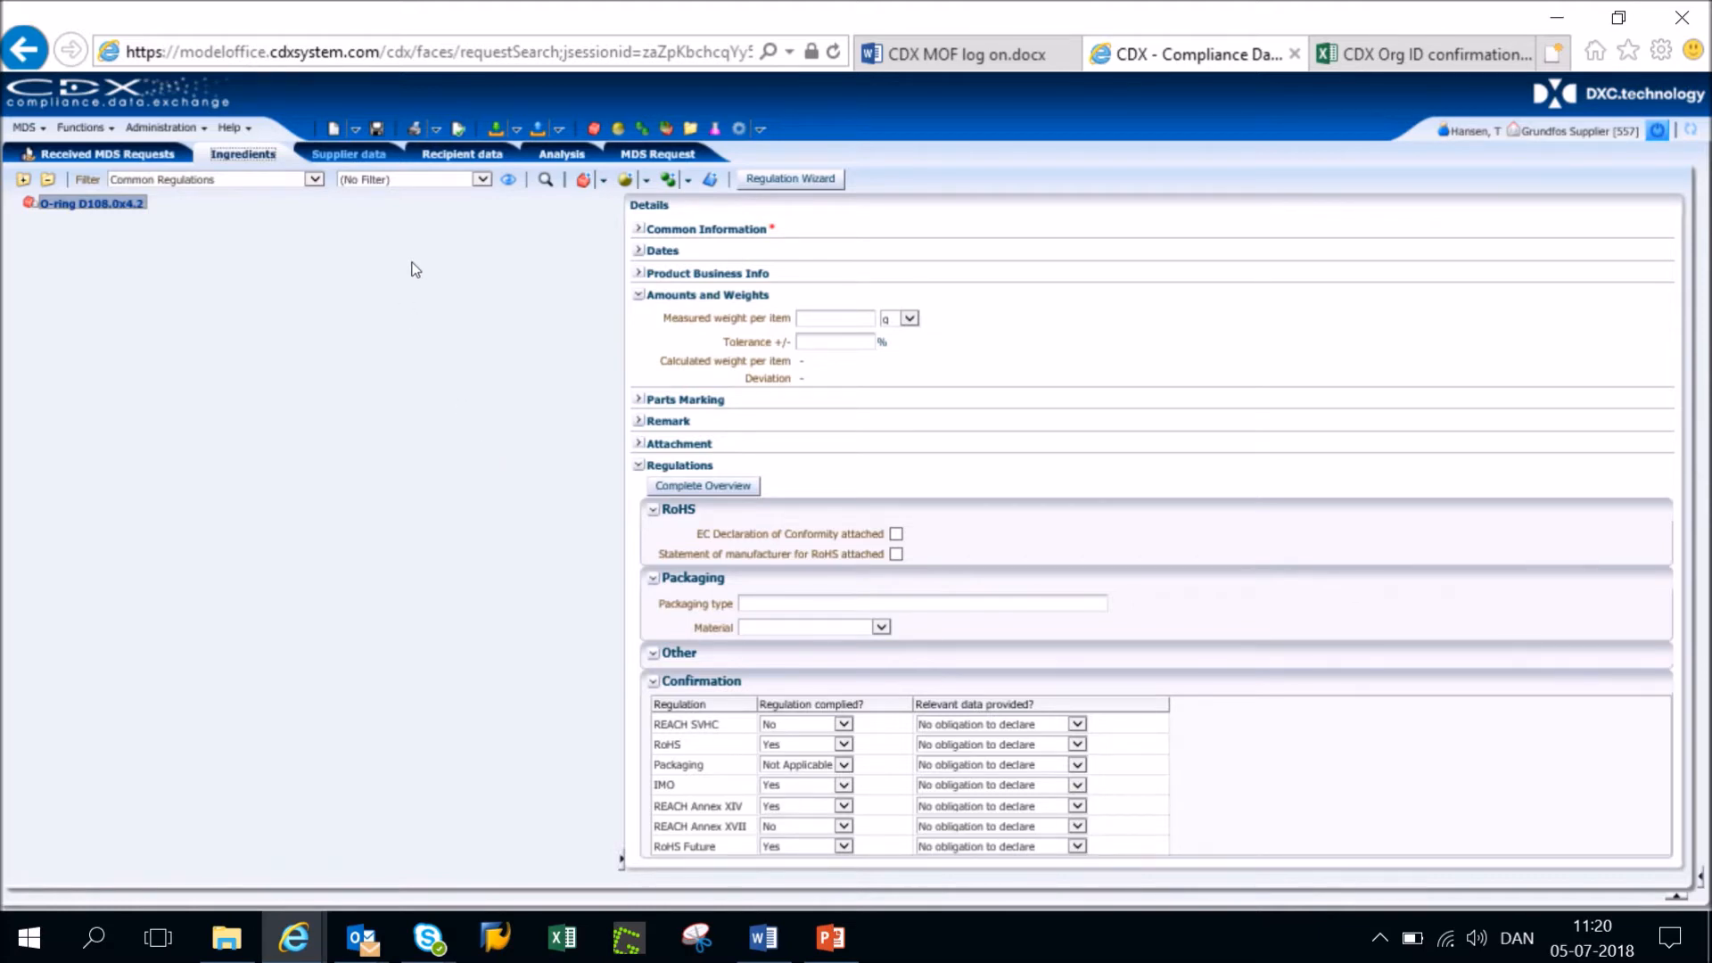
# - From Recipient data, send the O-ring MDS to Grundfos and reach the check results
pyautogui.click(456, 158)
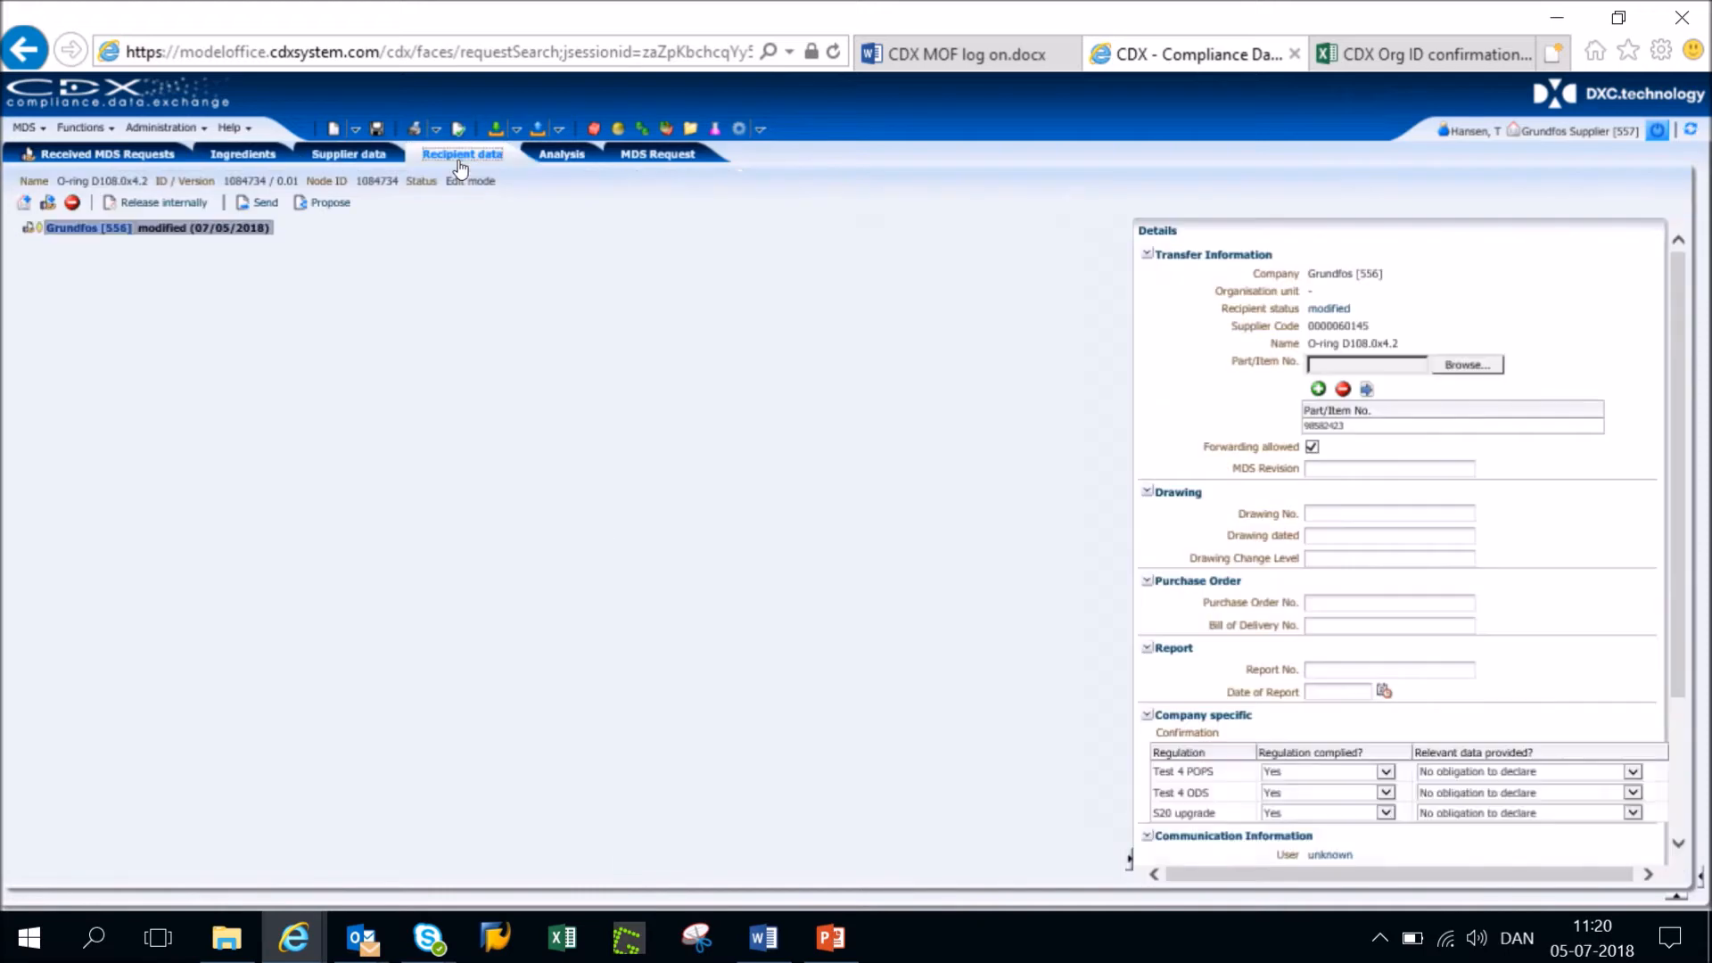
pyautogui.click(251, 199)
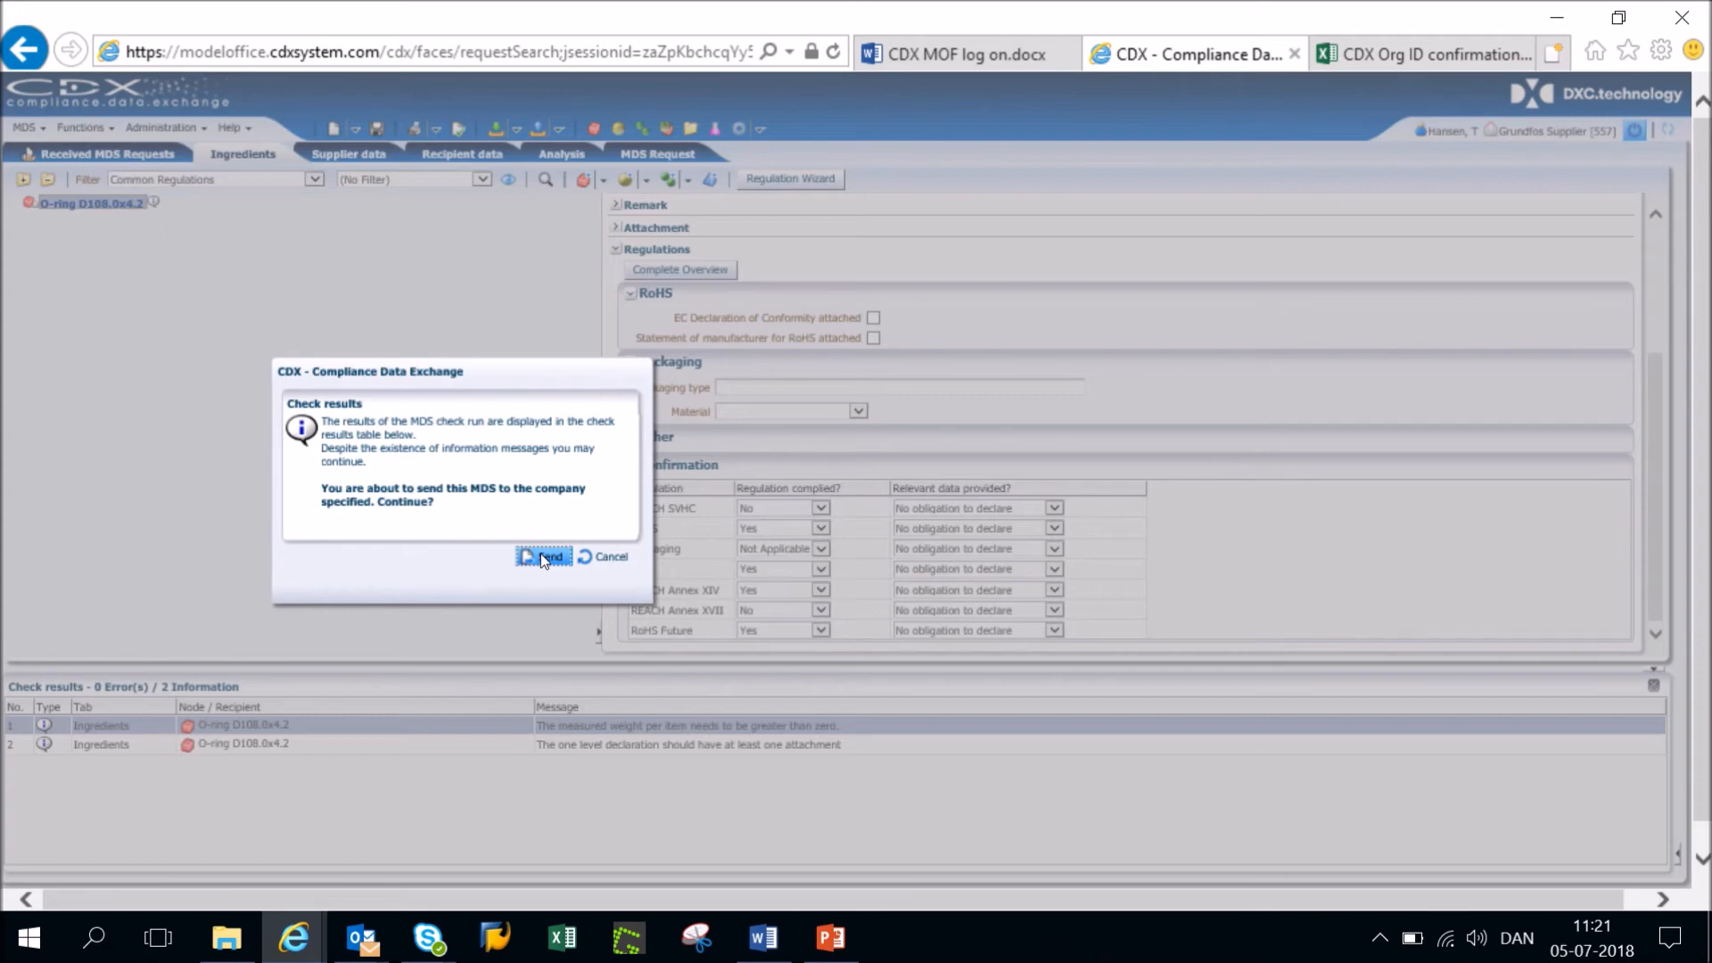
pyautogui.click(765, 936)
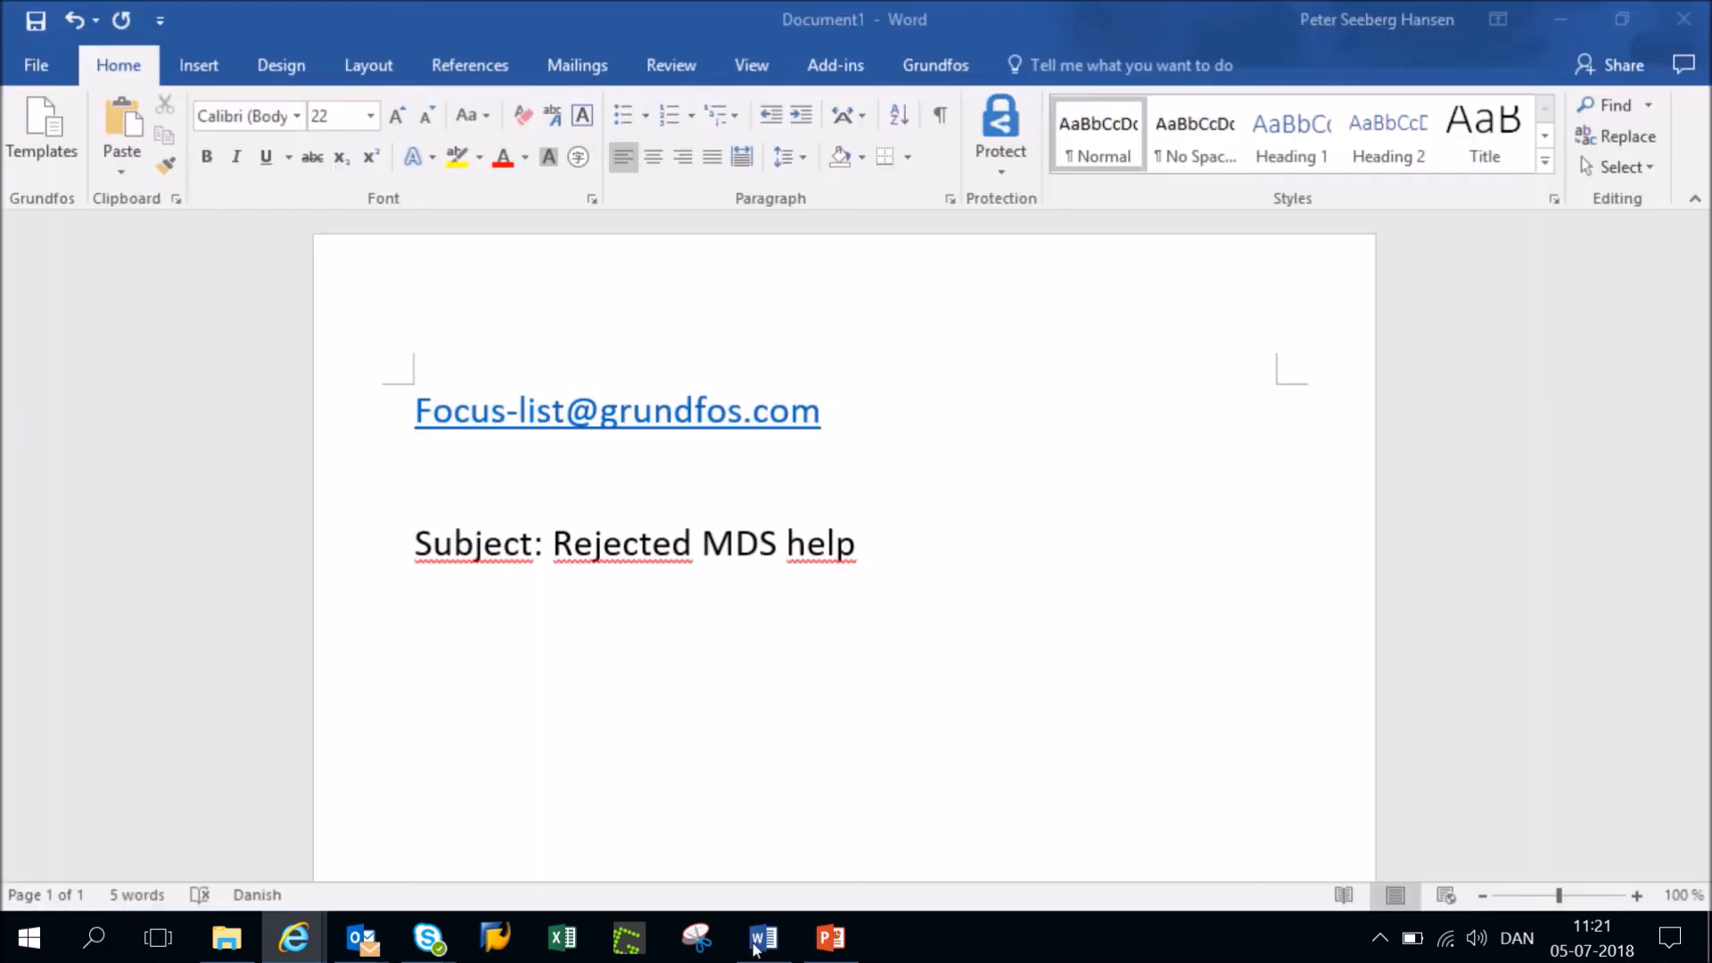